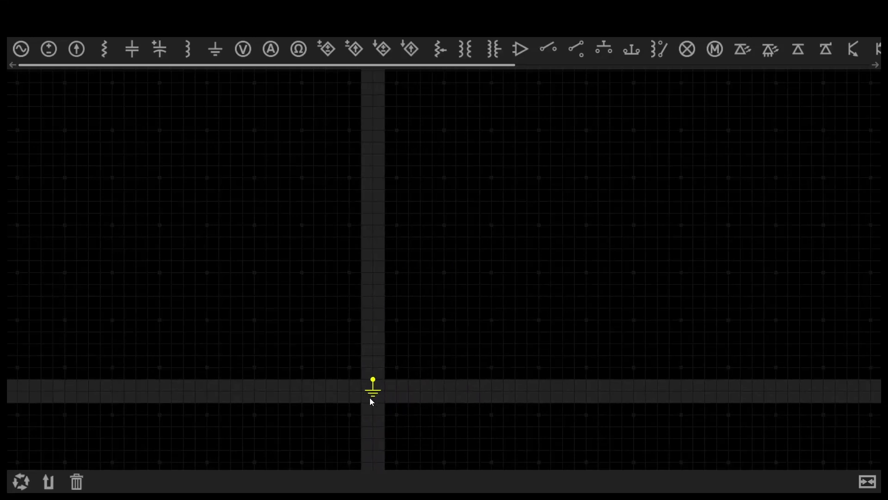
Place a ground and a centred op-amp, flipped so its minus input is on top
click(353, 427)
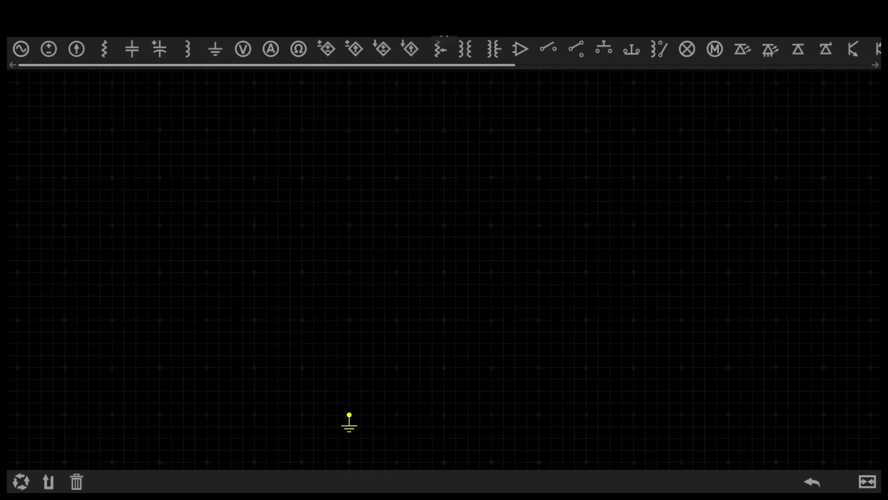
click(519, 50)
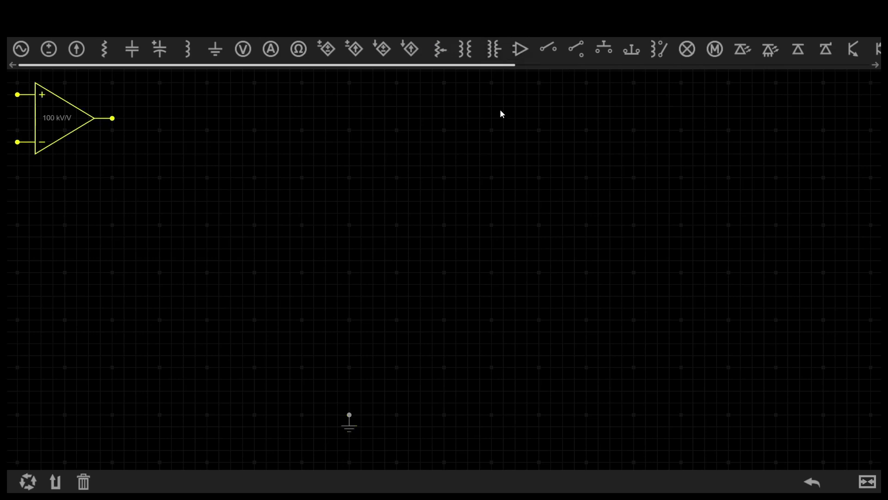
drag(80, 133, 464, 321)
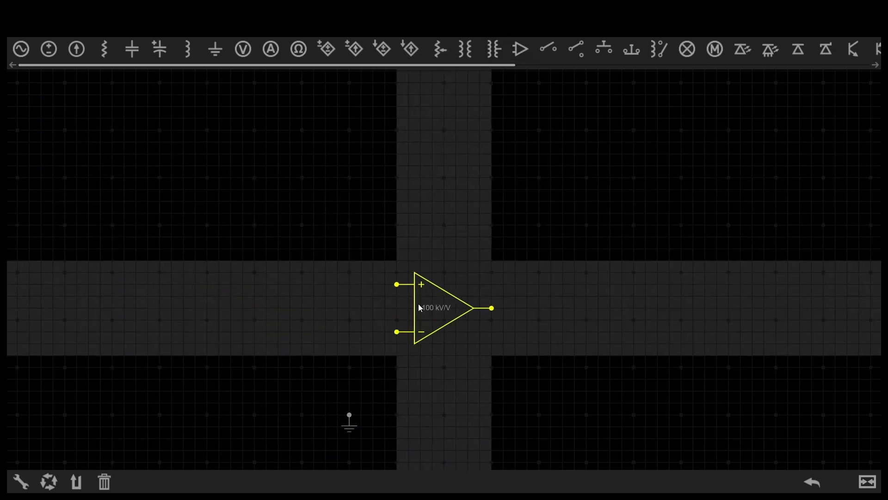
click(78, 486)
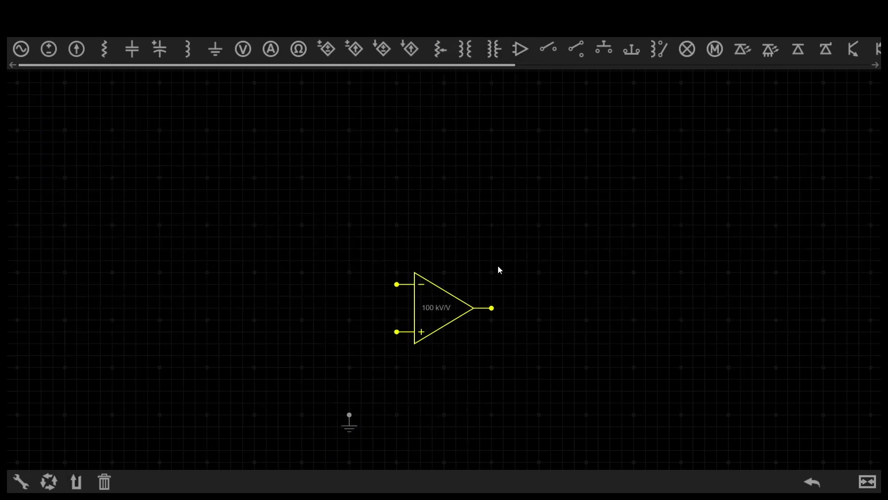
drag(440, 311, 484, 310)
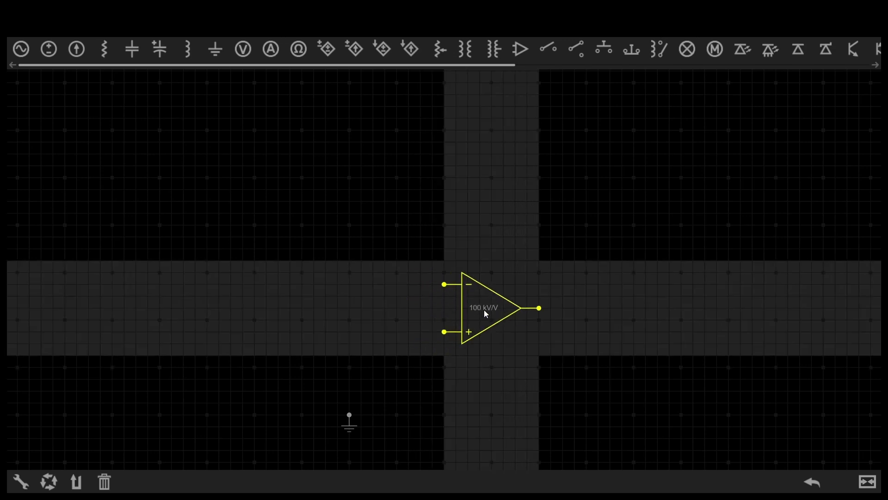
drag(349, 425, 349, 470)
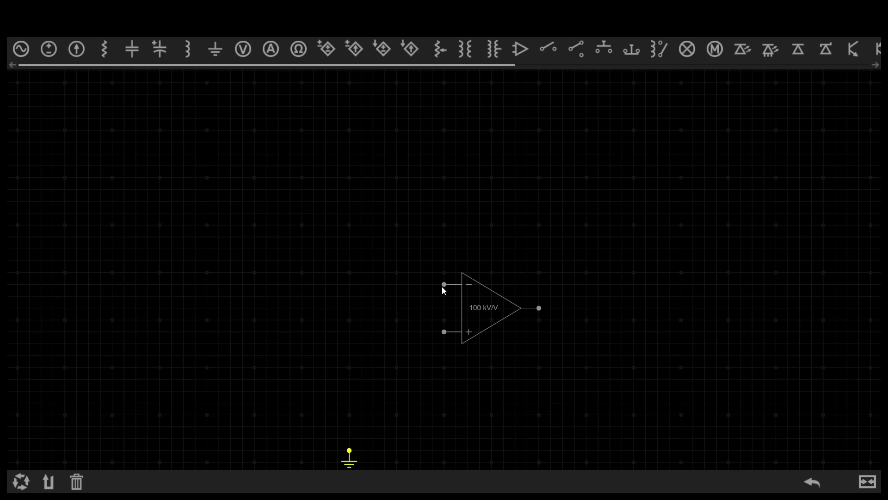
Add a sine voltage source to the left of the op-amp
click(443, 285)
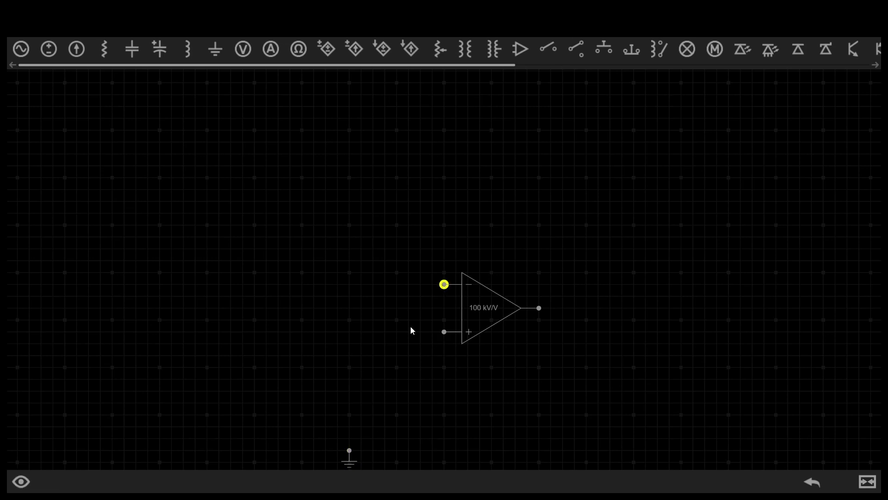
click(21, 49)
mouse_move(41, 95)
mouse_down()
mouse_move(339, 333)
mouse_move(352, 310)
mouse_up()
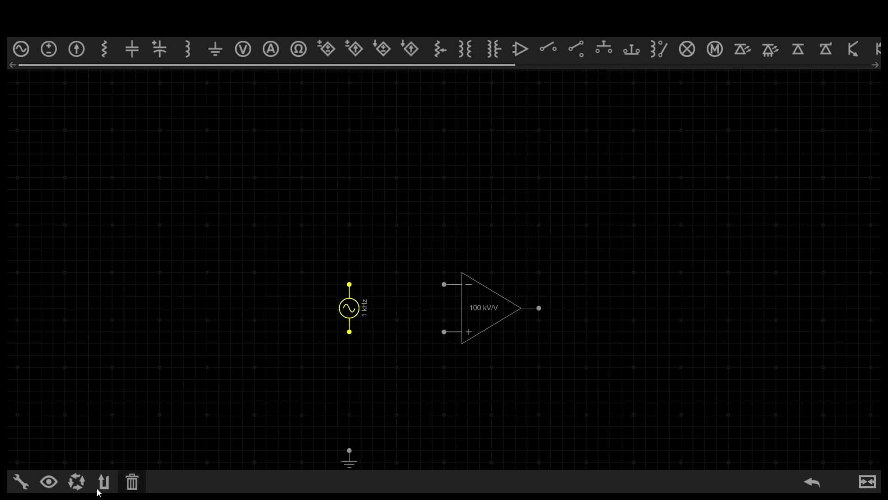
Set the sine source amplitude to 8 V
click(10, 483)
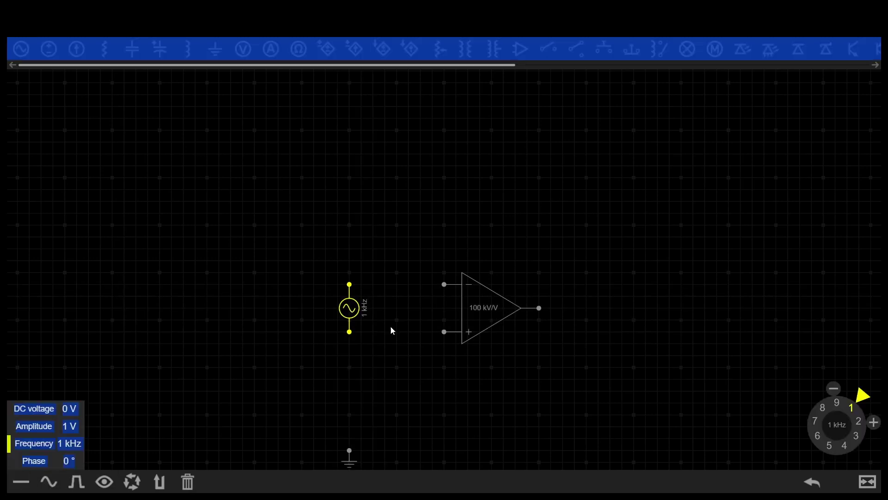
click(178, 430)
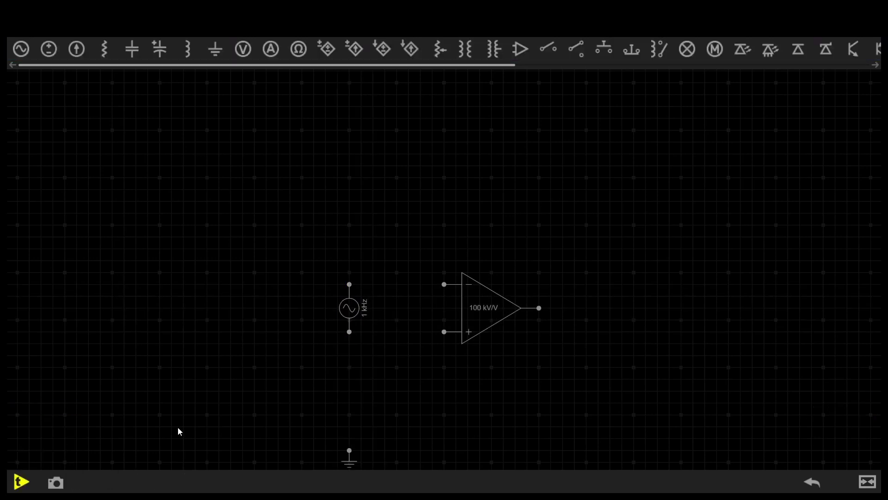
click(350, 309)
click(28, 481)
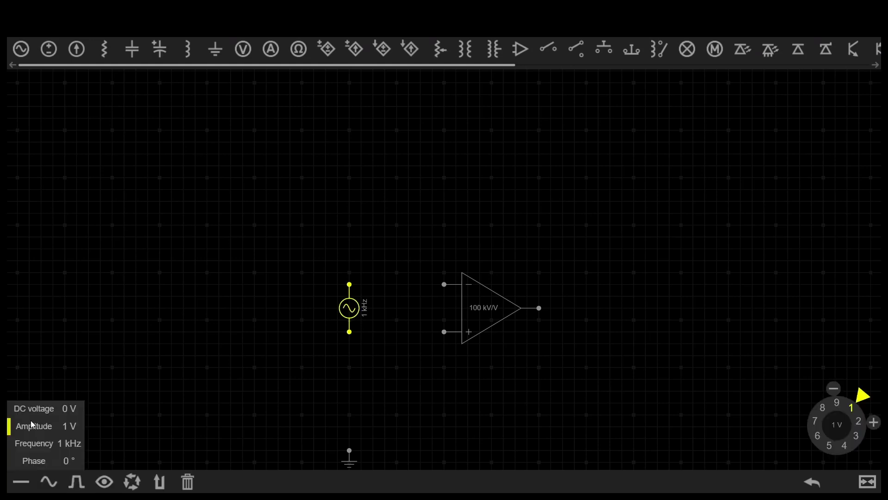
click(823, 409)
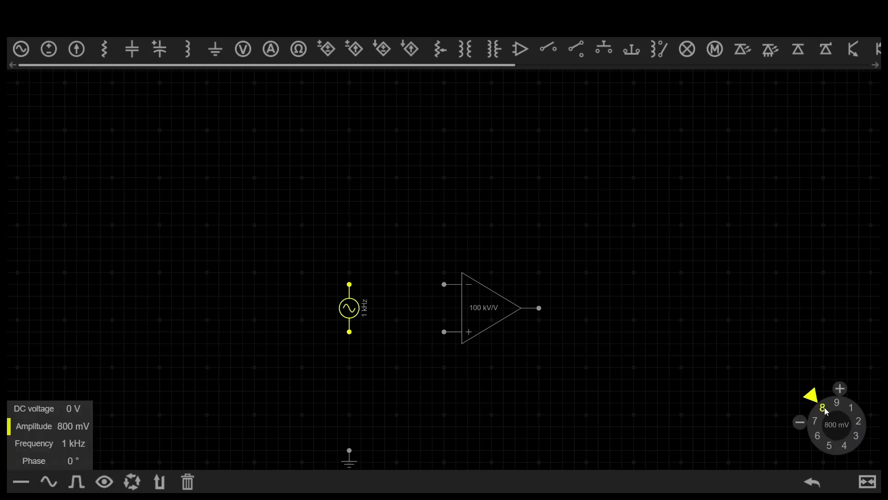
drag(811, 403, 818, 406)
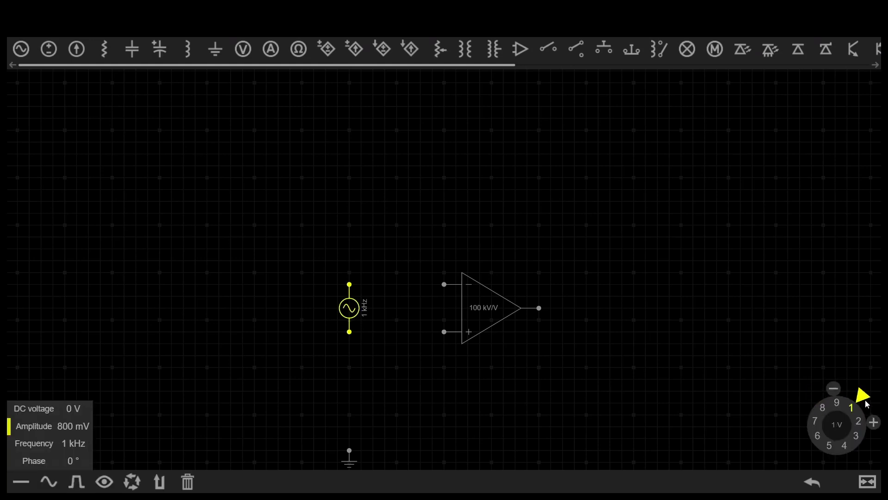
click(821, 407)
Wire the sine source's top to the op-amp minus input and its bottom to ground
click(213, 348)
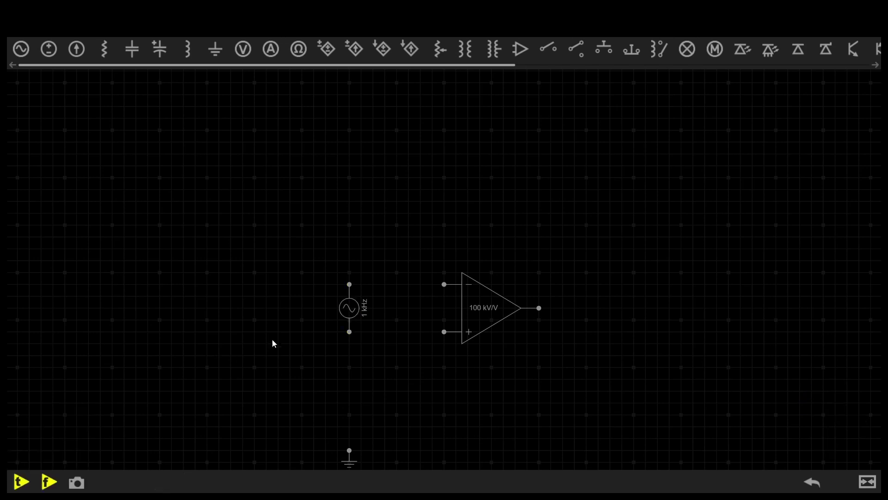
click(444, 284)
click(349, 285)
click(349, 333)
click(348, 451)
Place a 10 kΩ resistor right of the op-amp and a second resistor set to 4.7 kΩ
mouse_move(104, 48)
mouse_down()
mouse_move(335, 252)
mouse_move(611, 331)
mouse_up()
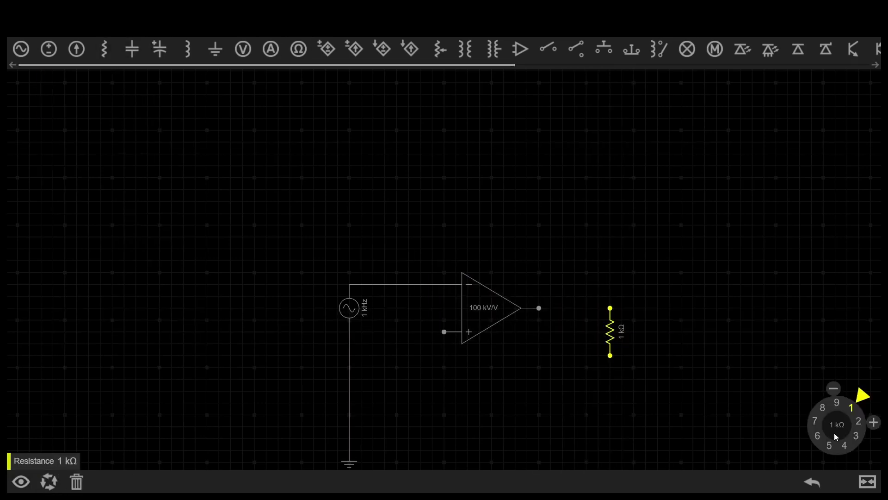
mouse_move(865, 397)
mouse_down()
mouse_move(862, 456)
mouse_move(809, 396)
mouse_move(855, 409)
mouse_up()
click(678, 409)
mouse_move(104, 48)
mouse_down()
mouse_move(67, 92)
mouse_move(608, 420)
mouse_up()
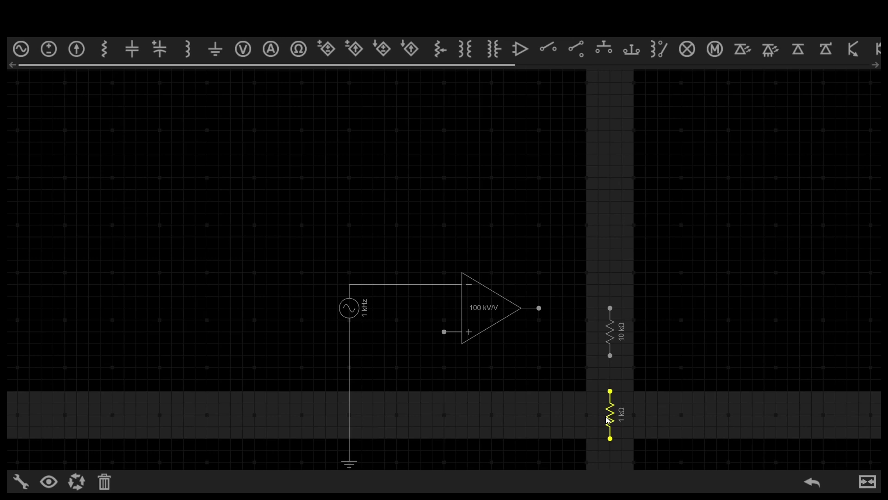
click(17, 484)
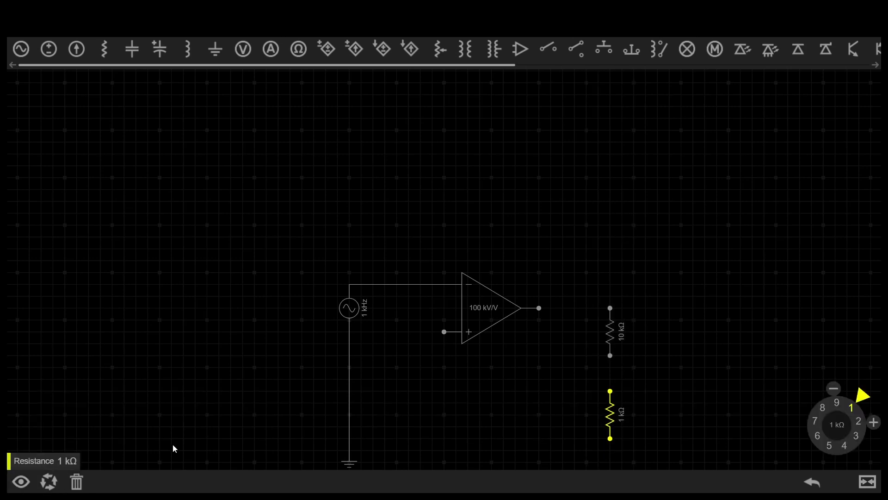
mouse_move(866, 405)
mouse_down()
mouse_move(873, 412)
mouse_move(859, 463)
mouse_move(831, 463)
mouse_up()
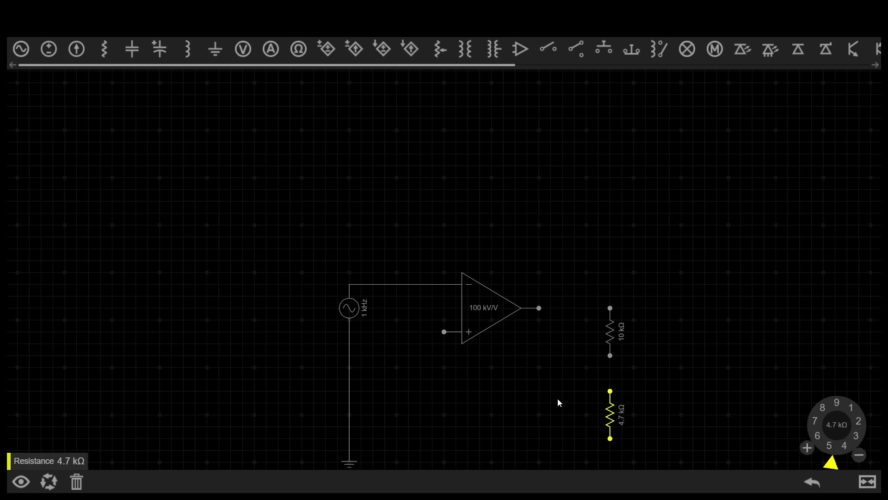
Wire 4.7 kΩ to ground, output to 10 kΩ, resistors in series, and + input to their junction
click(349, 450)
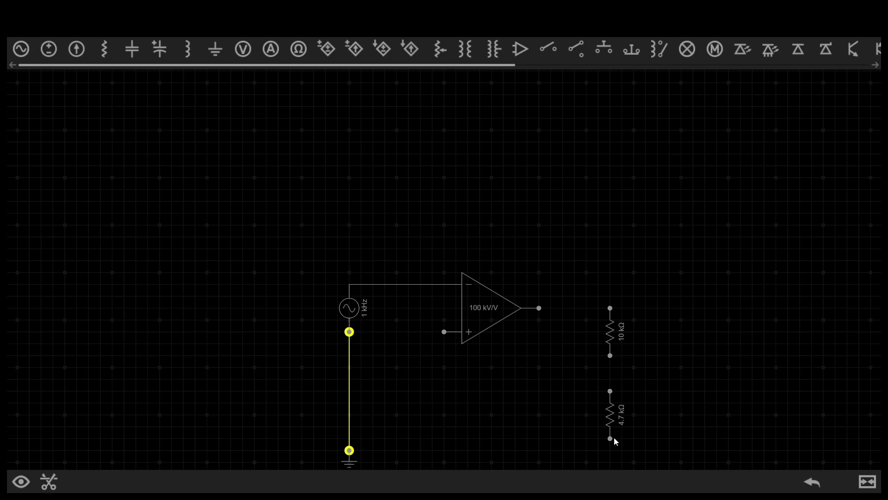
drag(348, 444, 610, 438)
drag(610, 308, 540, 307)
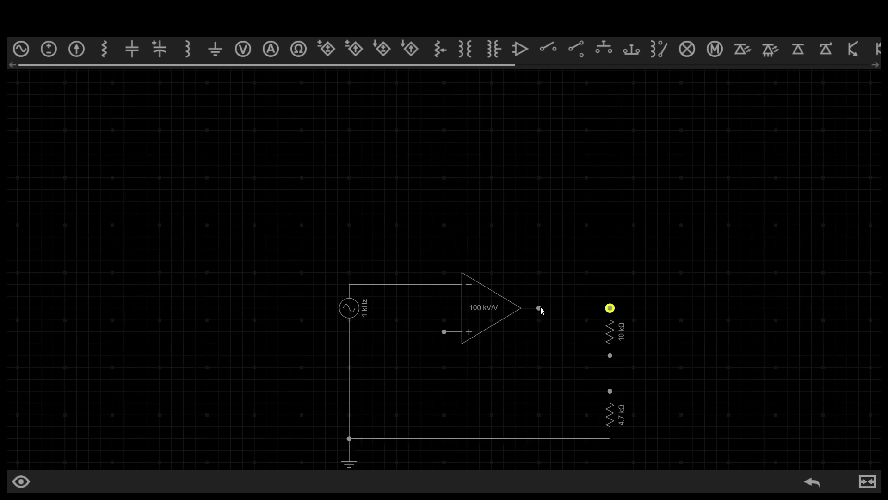
drag(611, 357, 610, 391)
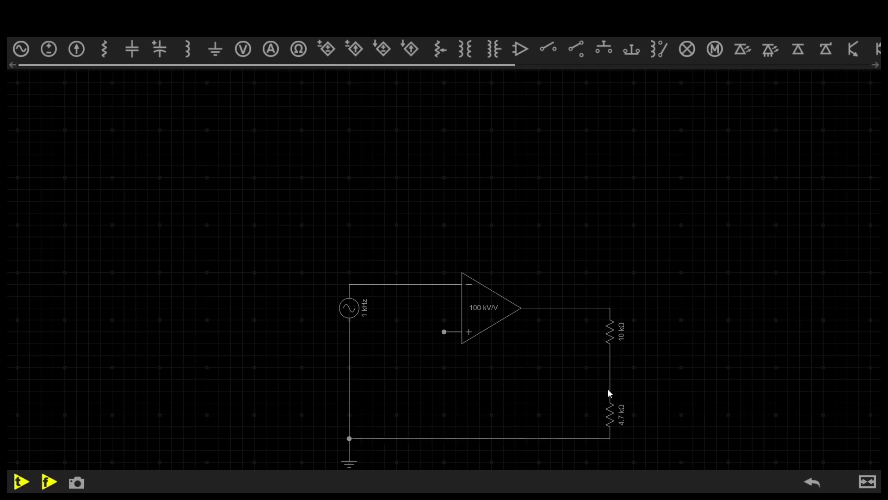
click(444, 332)
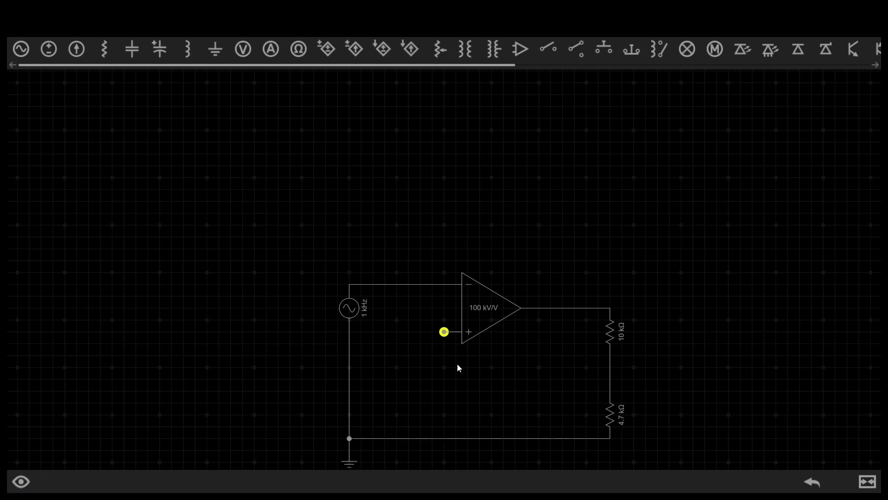
click(610, 377)
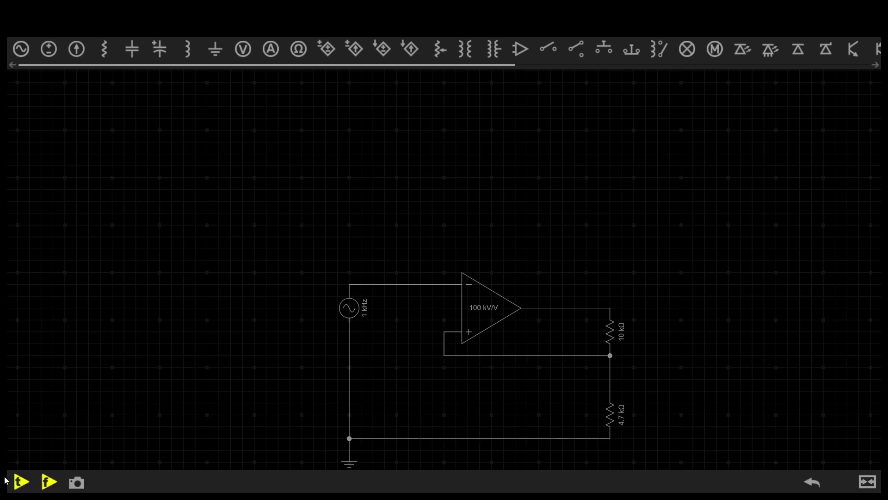
Start the simulation and scope the sine input and op-amp output with expanded readouts
click(21, 481)
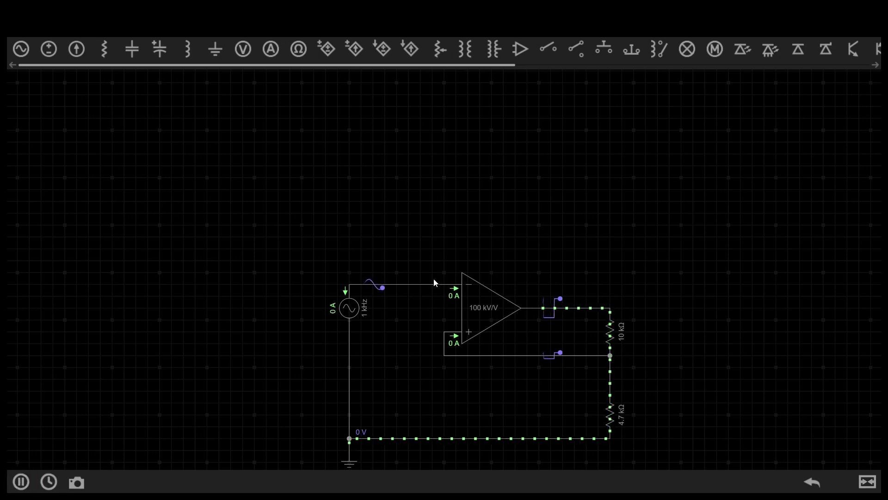
click(402, 283)
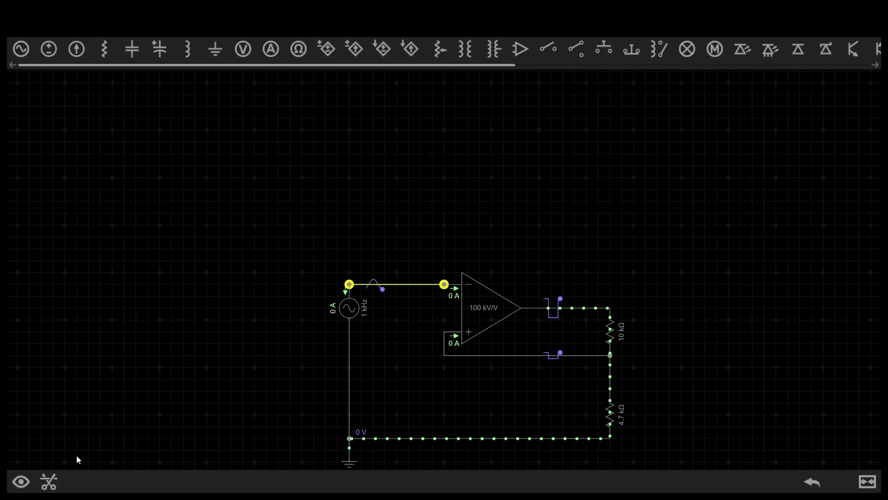
click(23, 482)
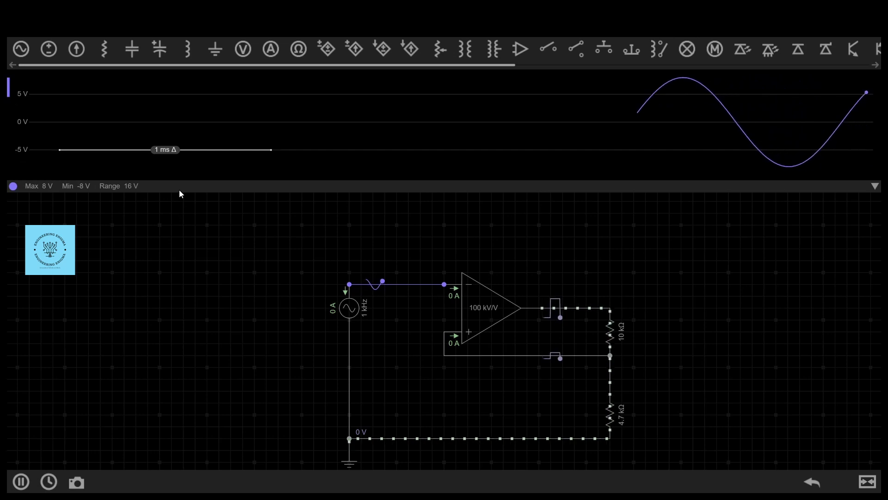
scroll(267, 148, down, 3)
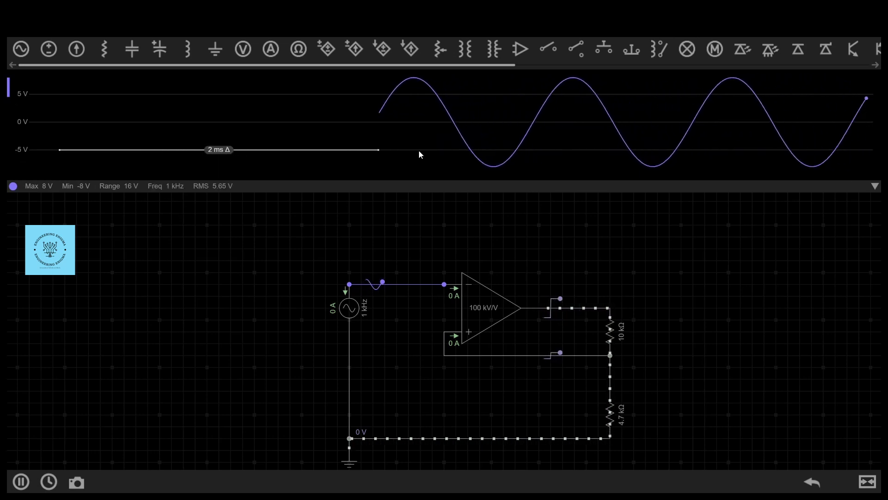
click(454, 185)
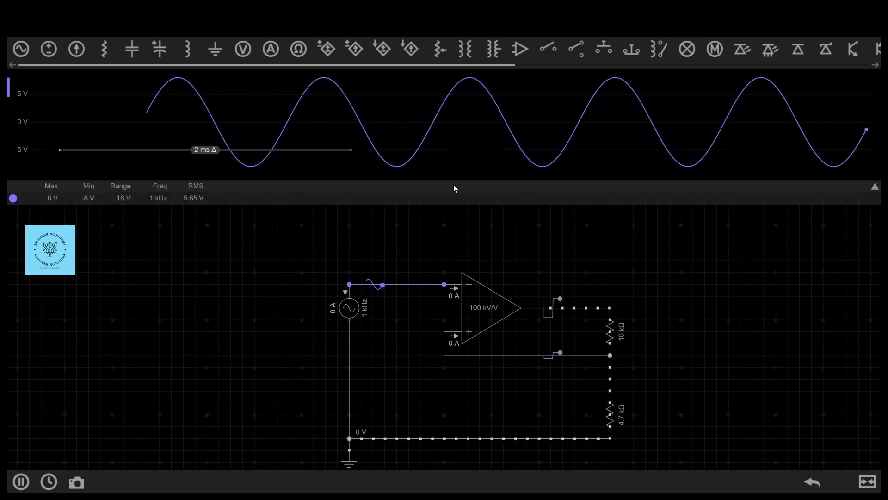
click(567, 307)
click(21, 481)
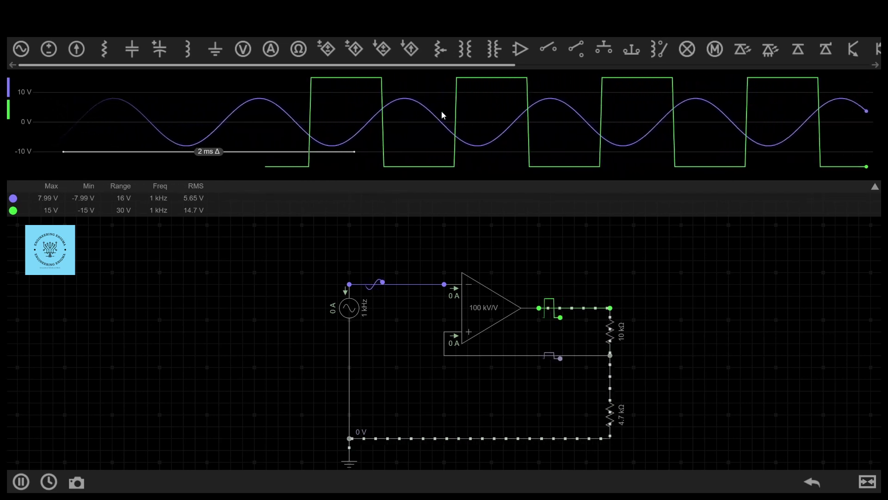
Toggle the scope to stacked plots and back to overlaid, then pause the simulation
click(406, 93)
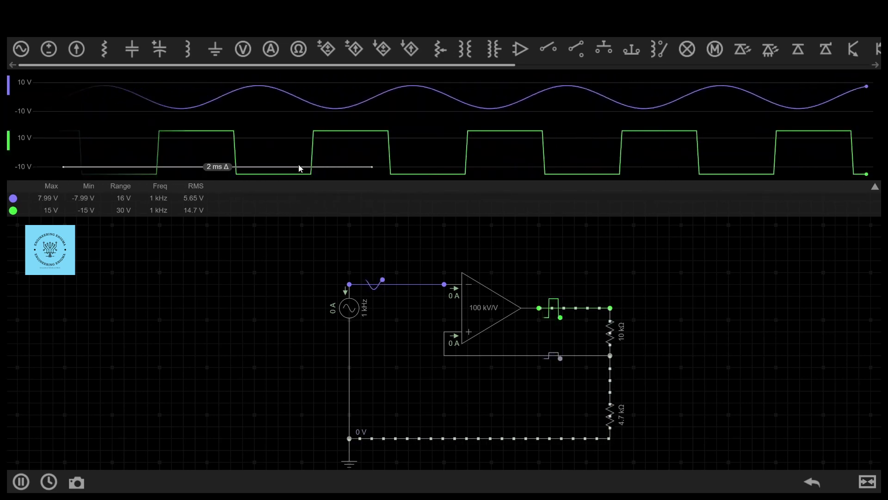
scroll(559, 168, down, 3)
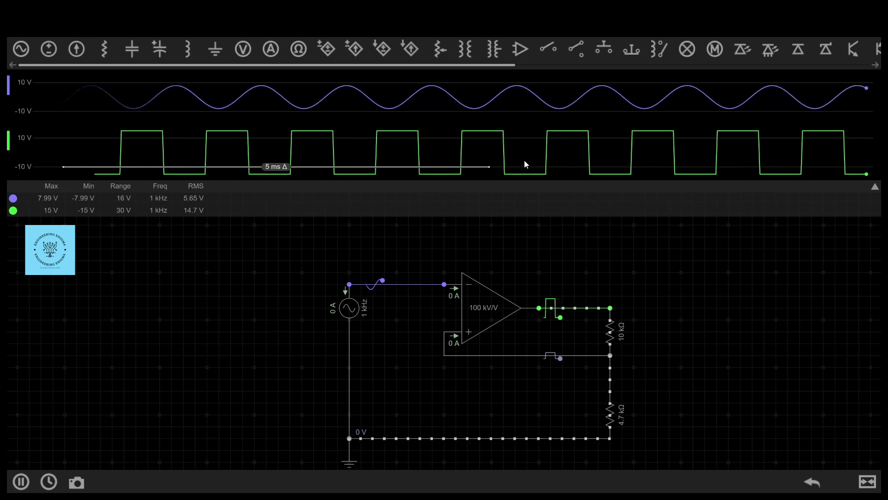
click(472, 115)
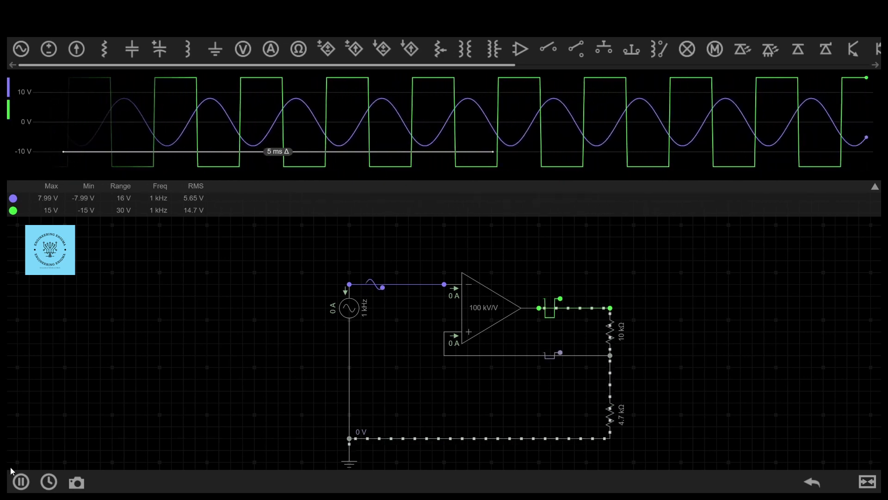
click(21, 482)
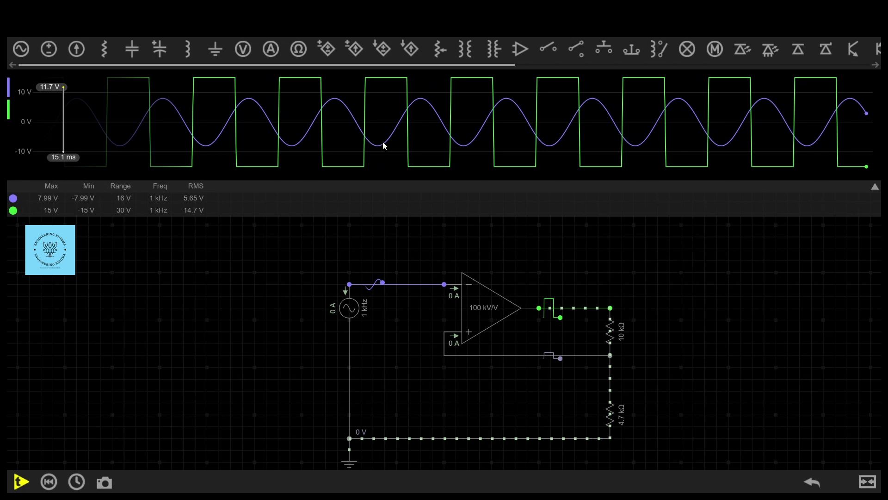